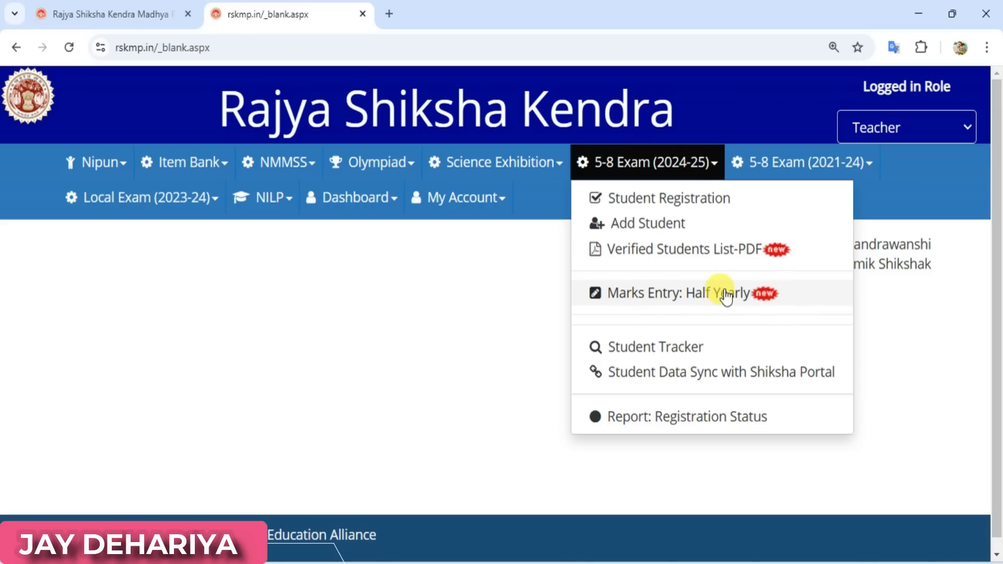
# Open the half-yearly marks entry page for the 5-8 Exam (2024-25)
pyautogui.click(112, 13)
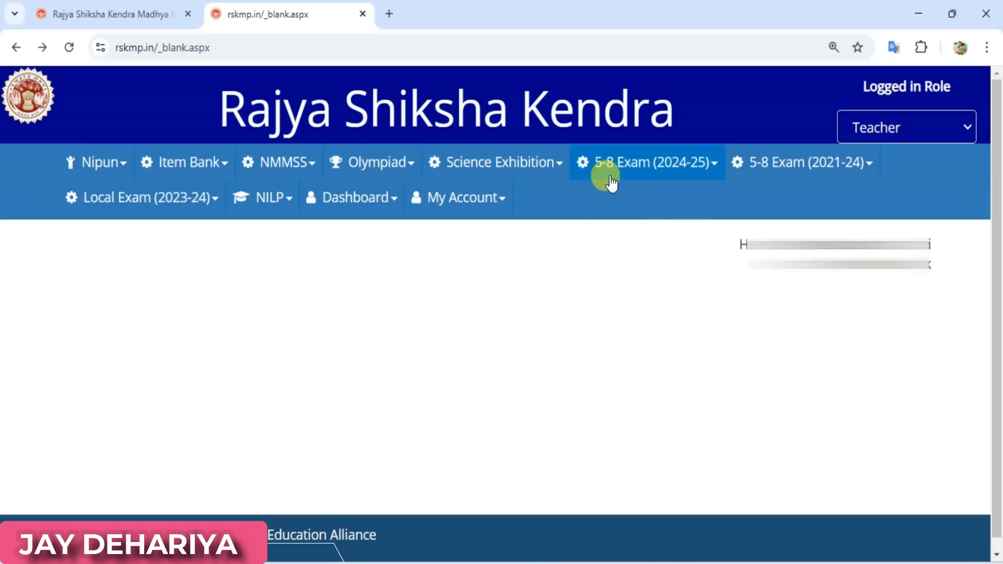
pyautogui.click(703, 169)
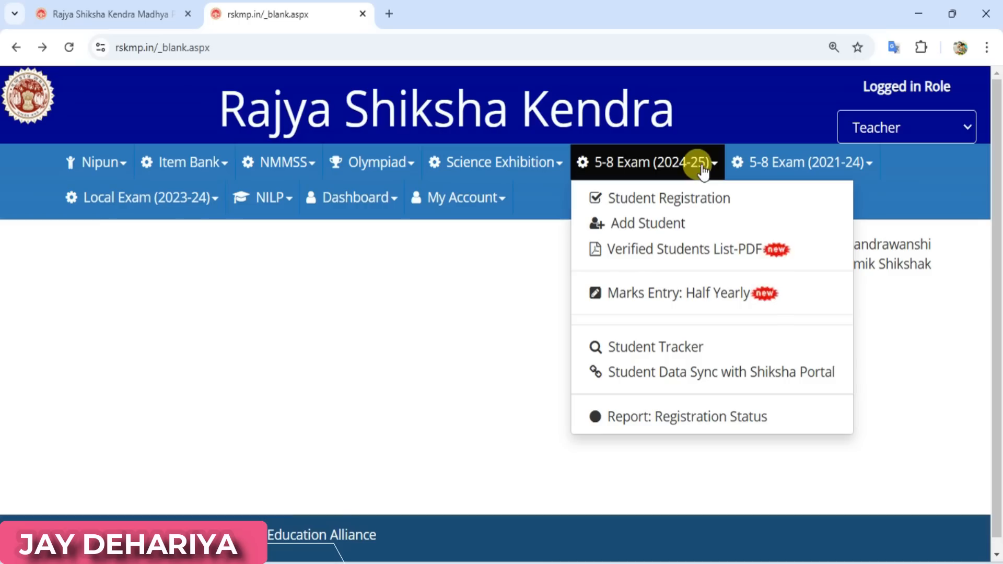
pyautogui.click(654, 304)
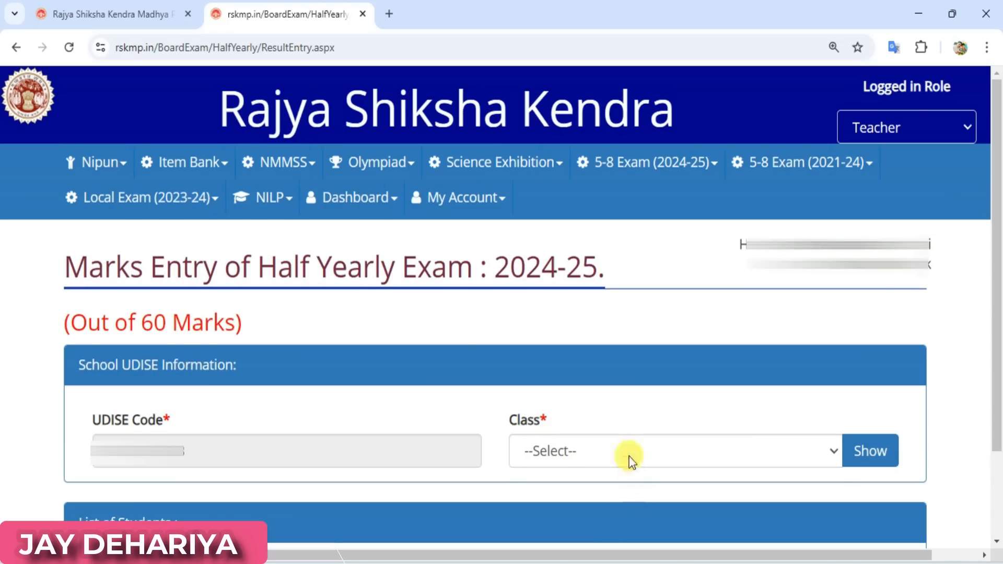
# Choose Class 5th for the school and request its student list
pyautogui.click(630, 451)
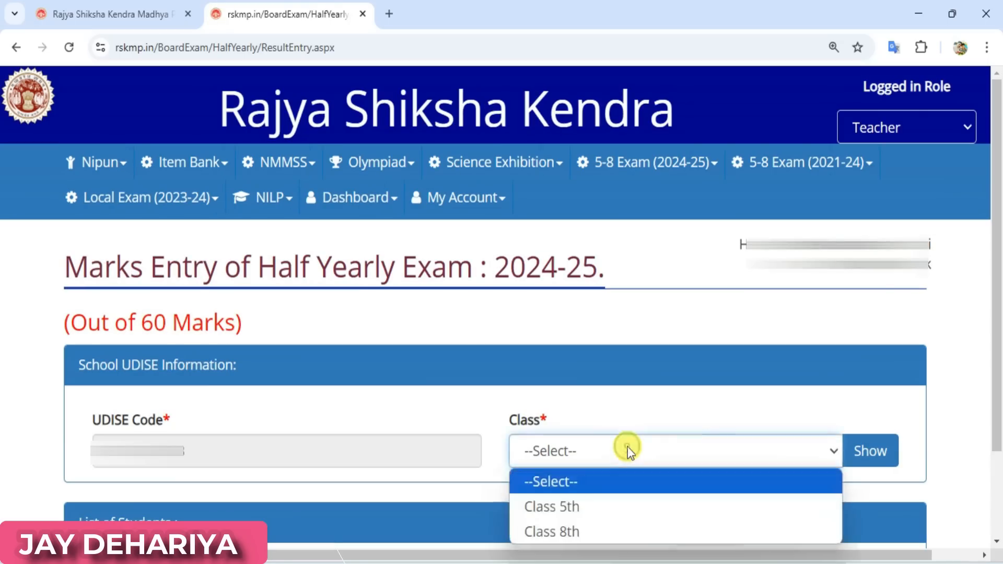
pyautogui.click(616, 506)
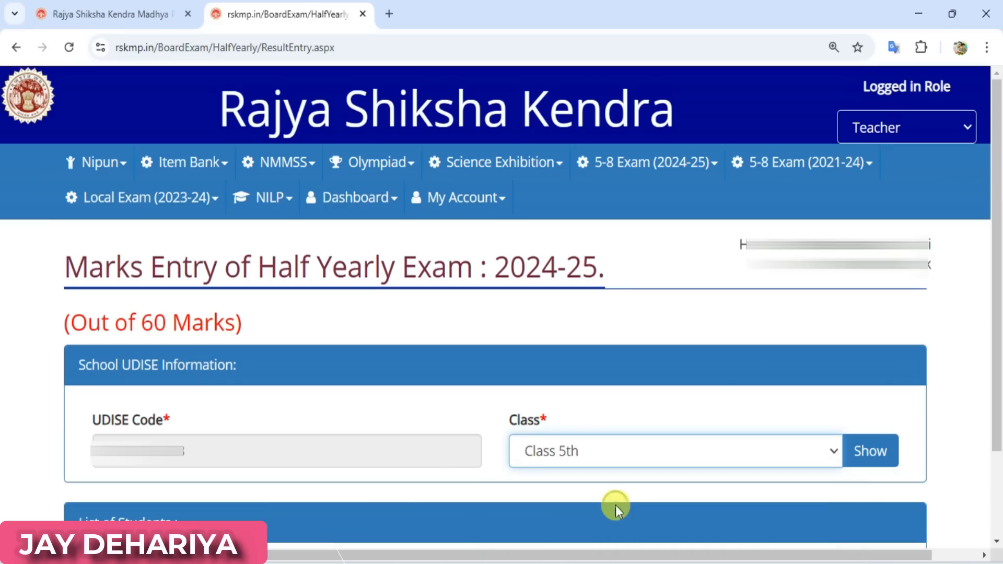
pyautogui.click(882, 464)
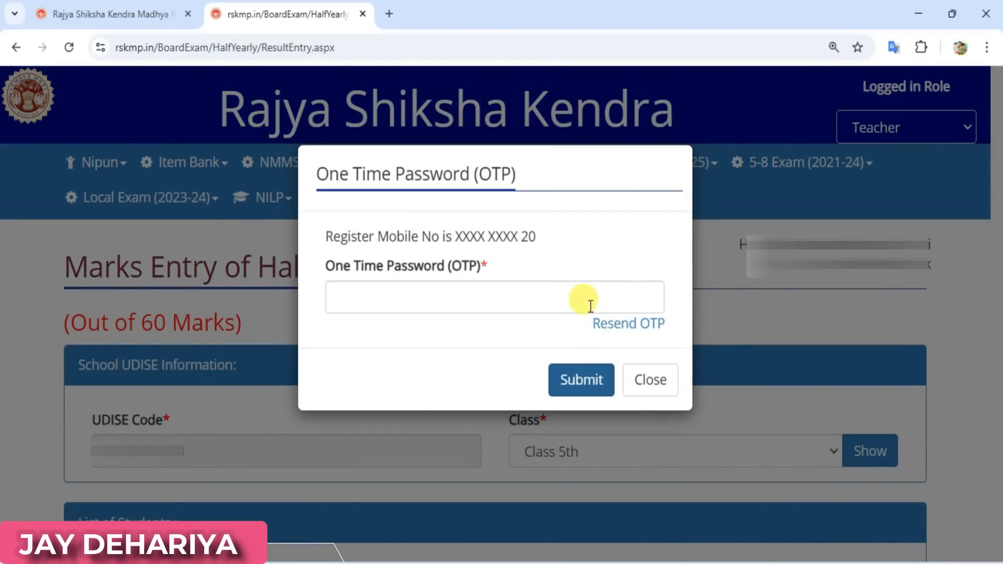
# Enter the one-time password sent to the registered mobile number and submit it
pyautogui.click(429, 300)
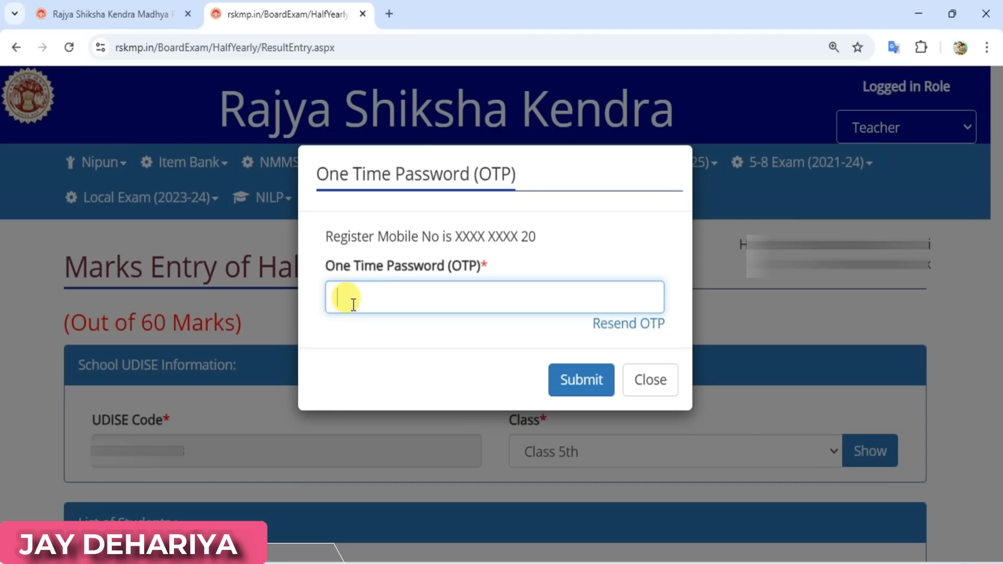
pyautogui.click(577, 381)
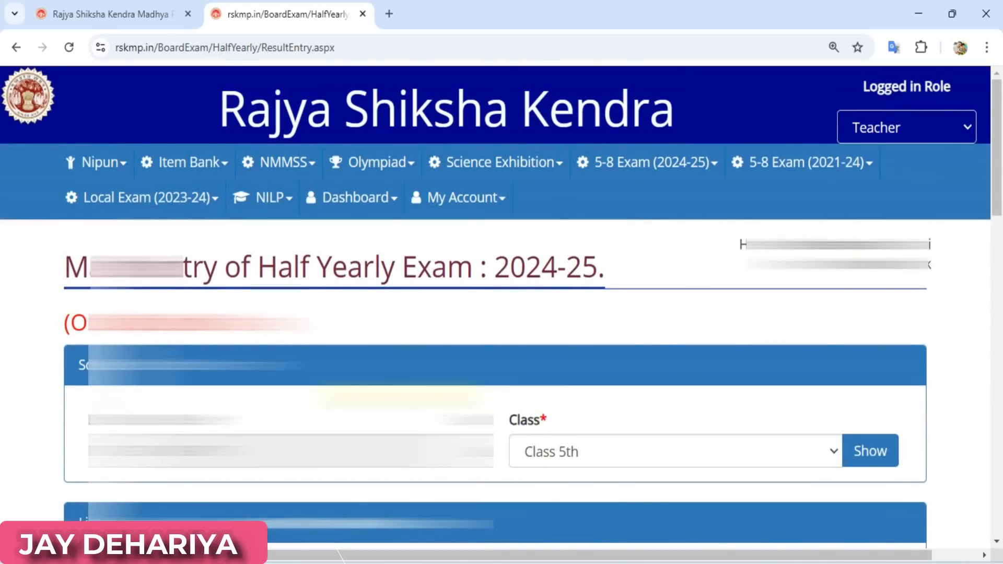
# Enter the first listed student's half-yearly marks: first language 51, second language 49, mathematics 45 and environmental studies 51
pyautogui.scroll(-5, 502, 314)
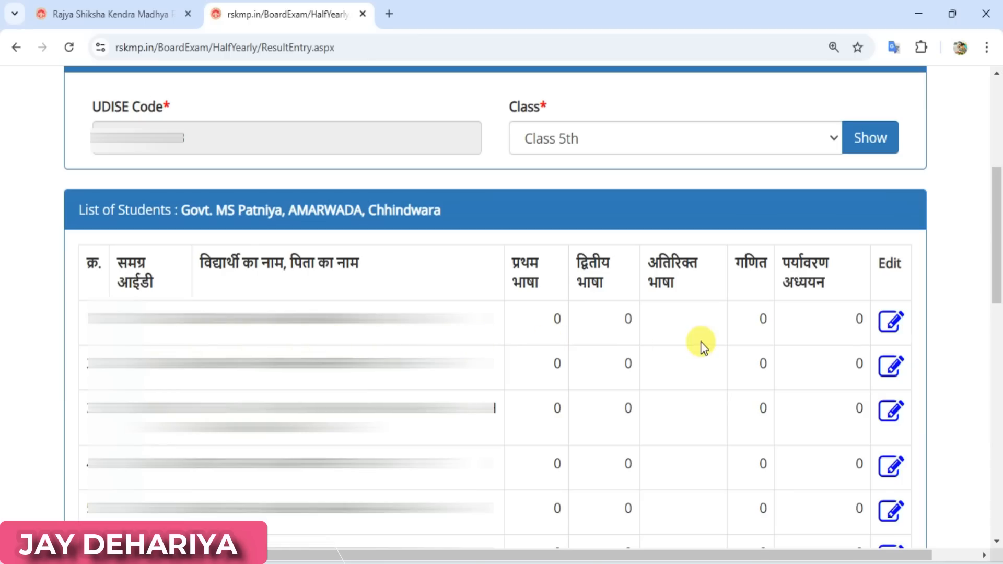
pyautogui.click(891, 322)
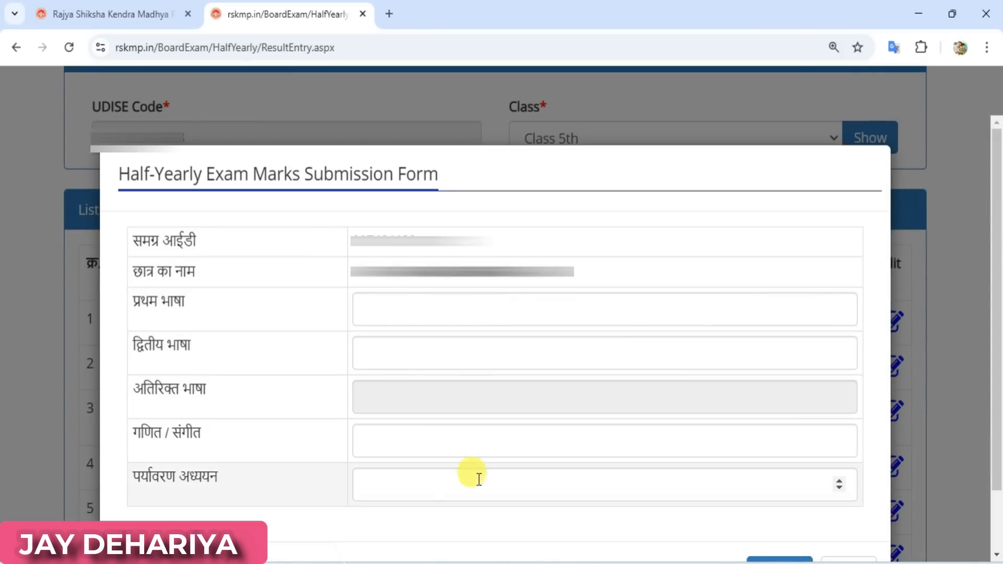
pyautogui.scroll(-1, 488, 502)
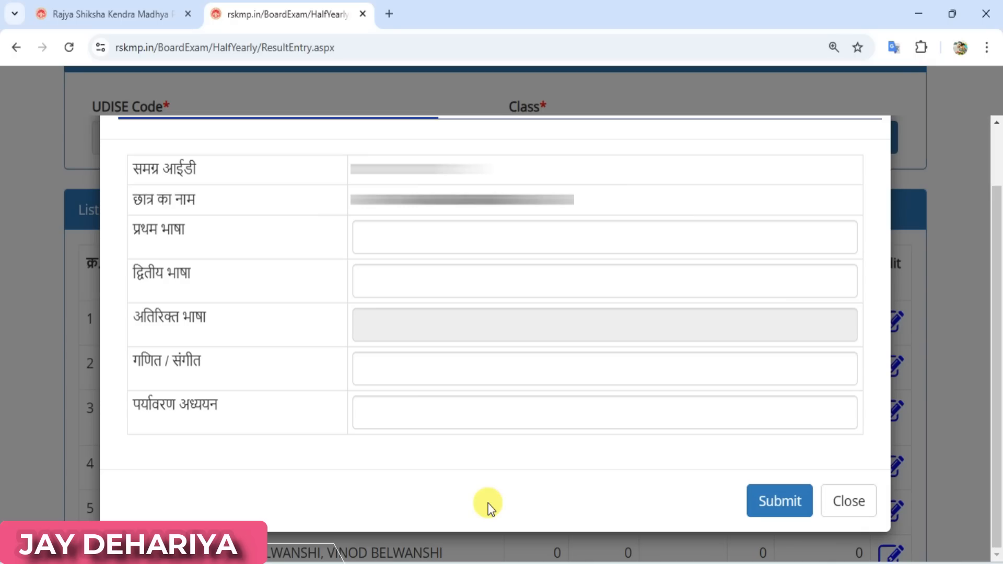
pyautogui.click(407, 239)
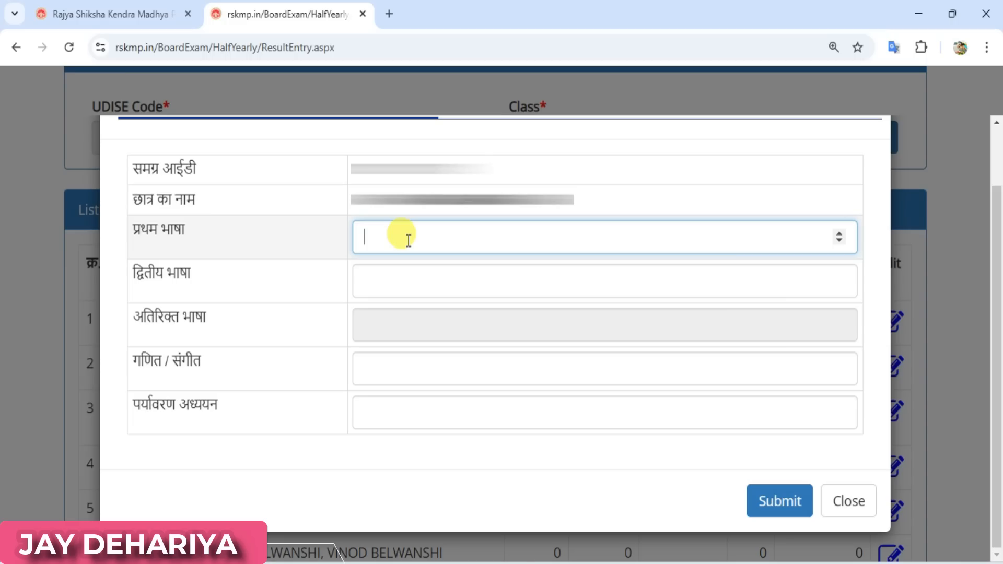
pyautogui.write('51')
pyautogui.click(385, 289)
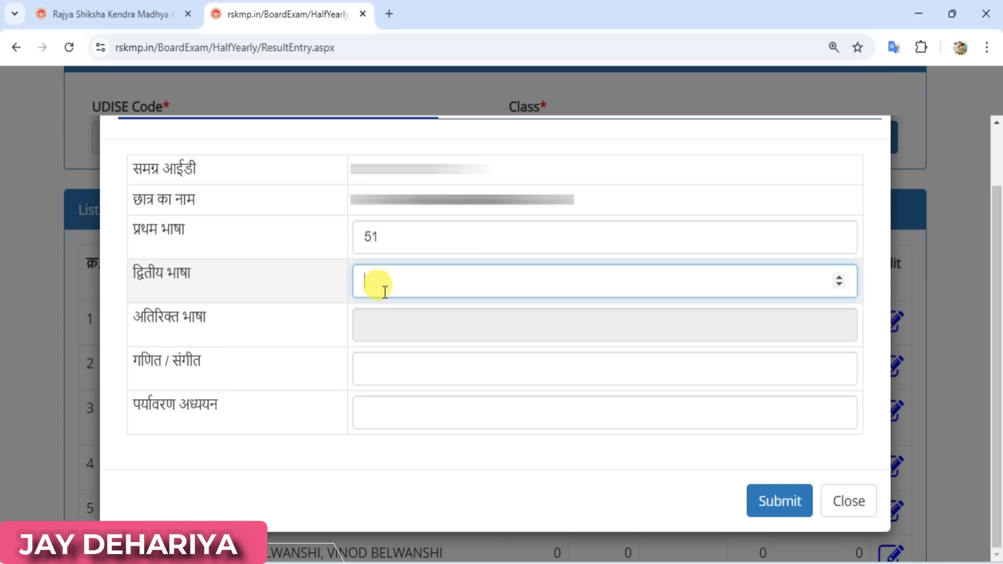
pyautogui.write('49')
pyautogui.click(385, 367)
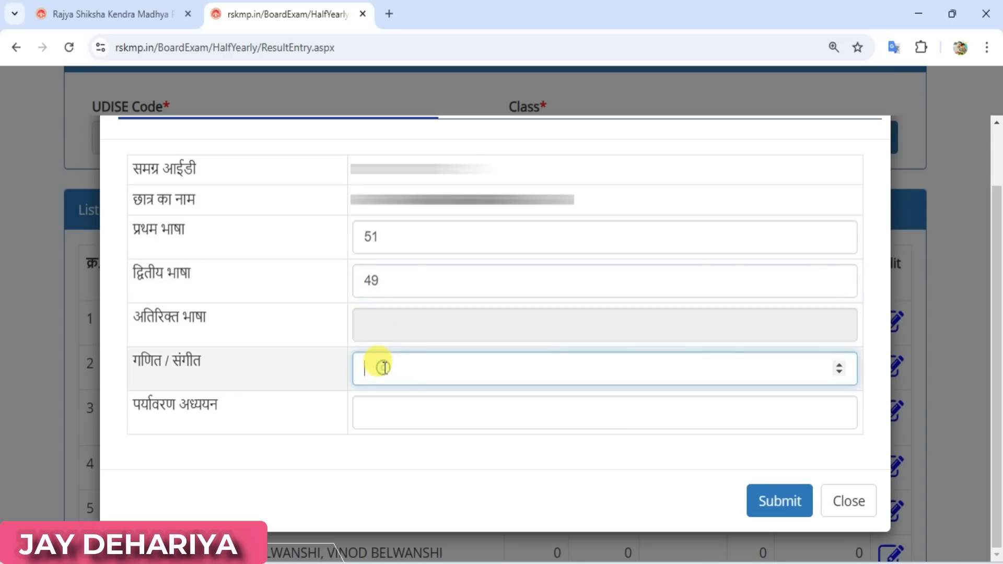
pyautogui.write('45')
pyautogui.click(397, 413)
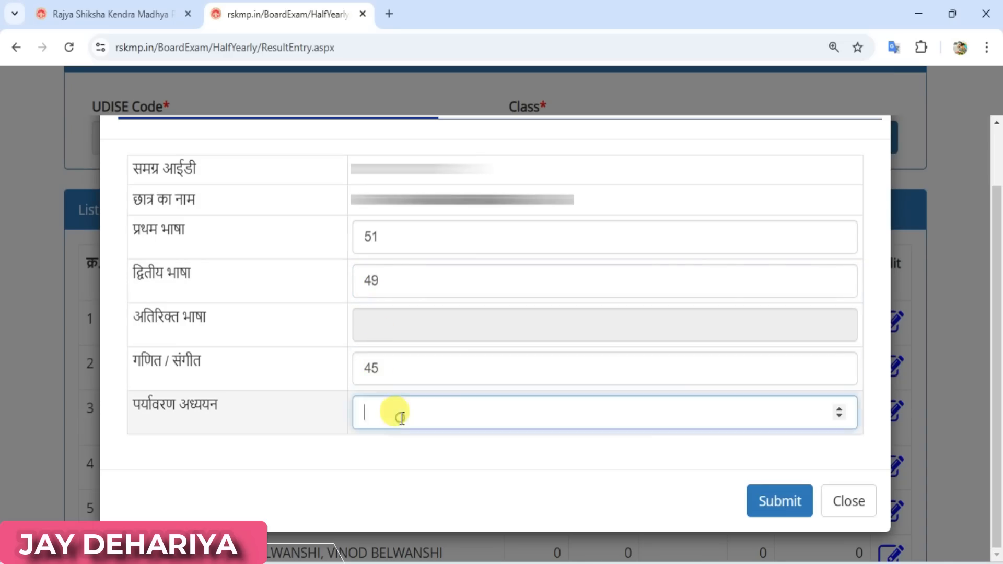
pyautogui.write('51')
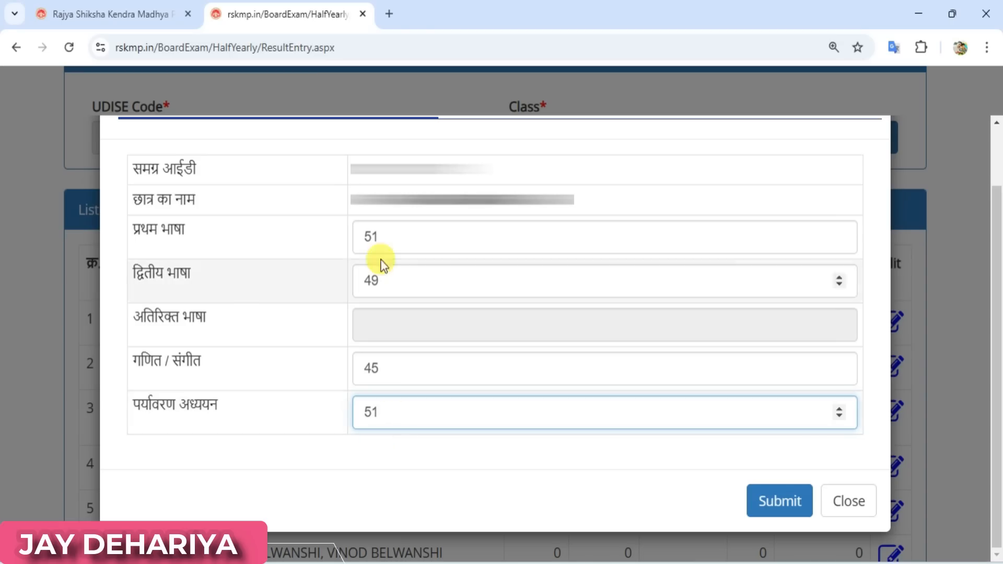
# Submit the first student's marks, accept the verification declaration and dismiss the update message
pyautogui.click(774, 503)
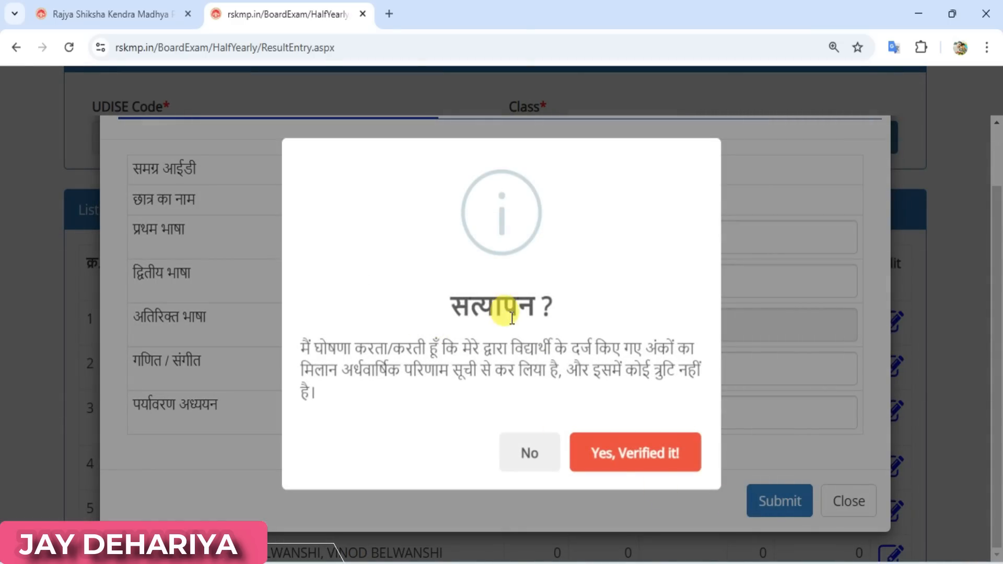
pyautogui.click(623, 463)
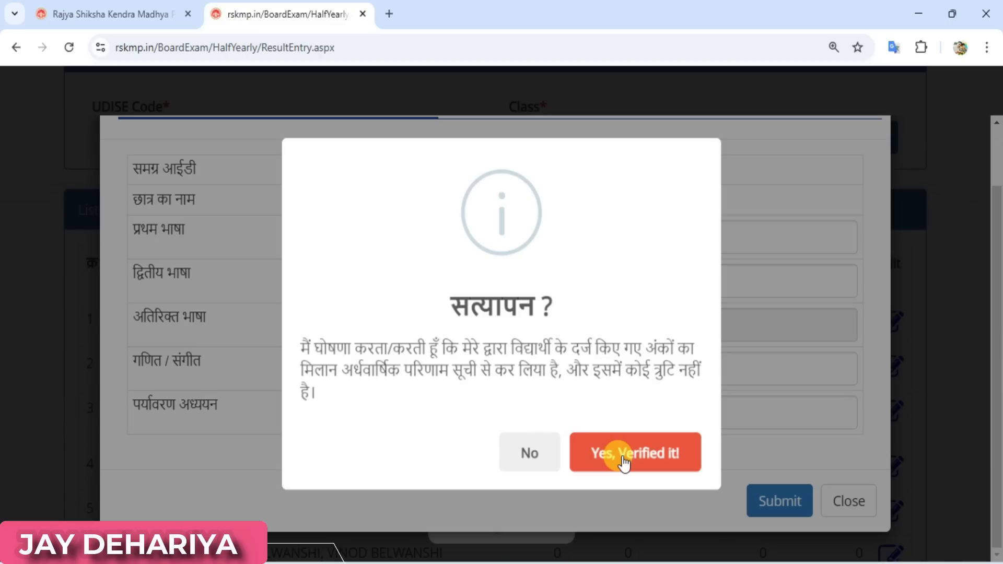
pyautogui.click(623, 463)
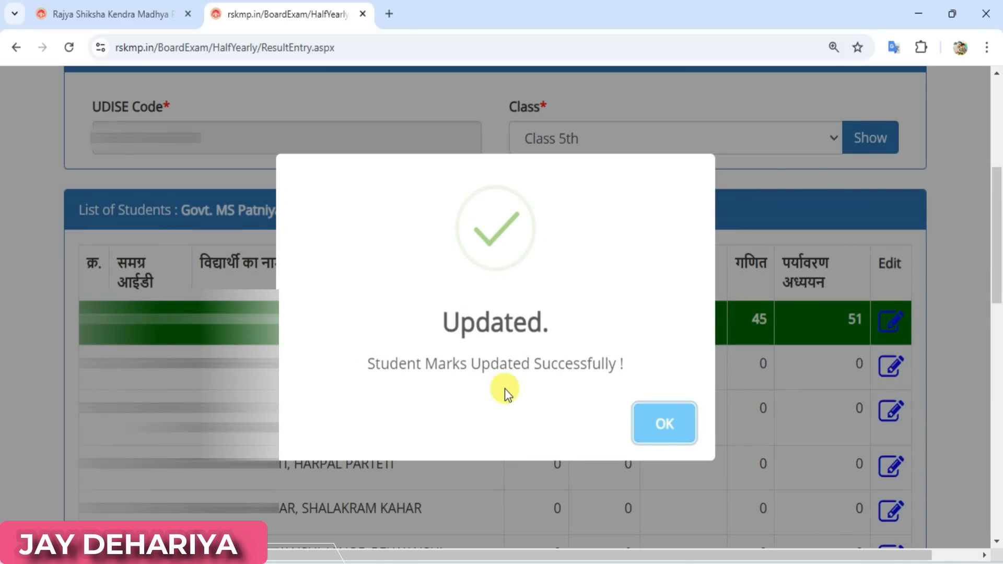
pyautogui.click(668, 425)
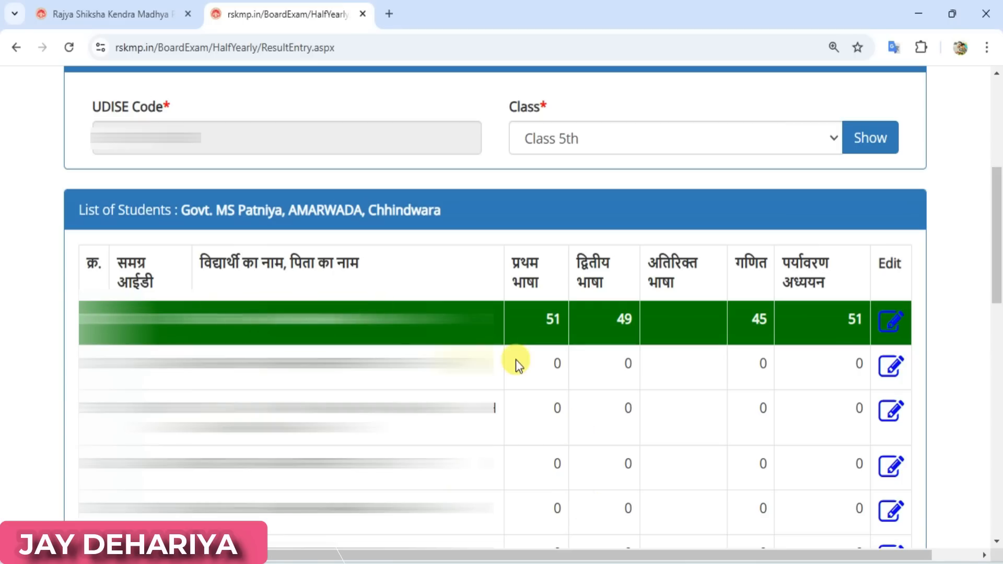
# Reopen the first student's marks form and set the first language marks to 49
pyautogui.click(891, 323)
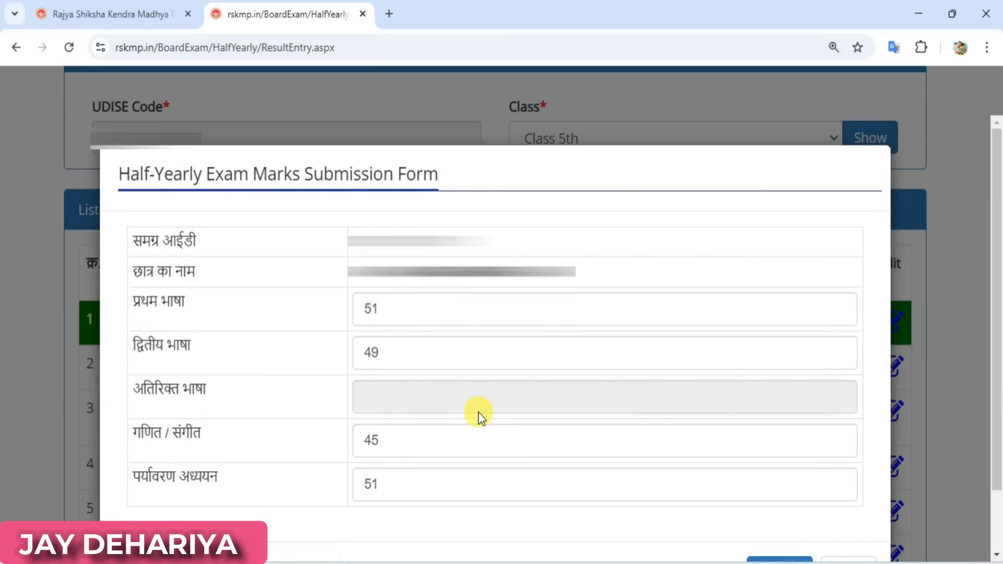
pyautogui.moveTo(401, 312); pyautogui.dragTo(353, 316)
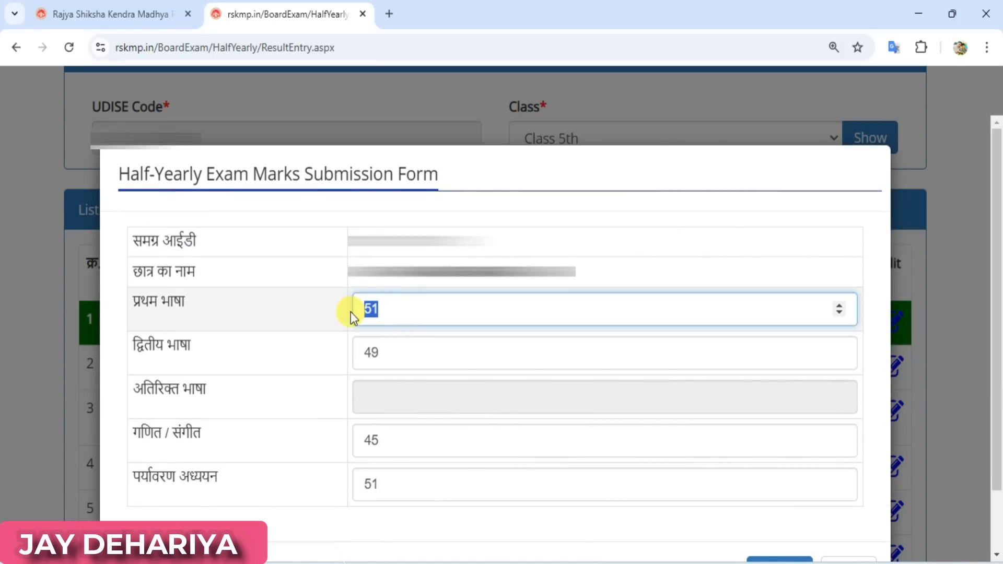
pyautogui.write('49')
pyautogui.click(618, 251)
pyautogui.scroll(-1, 465, 364)
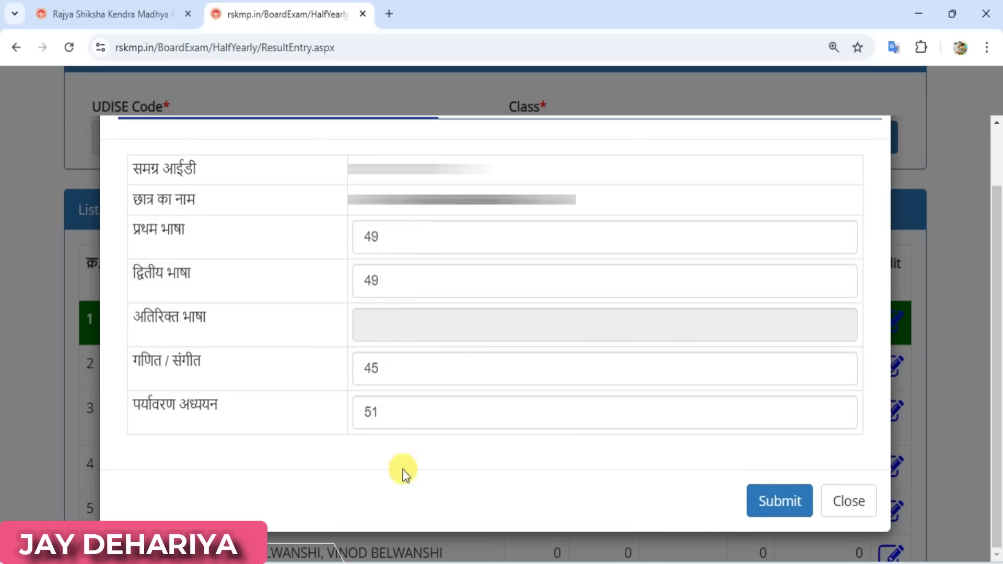
# Submit the corrected marks, declare them verified and close the update message
pyautogui.click(779, 502)
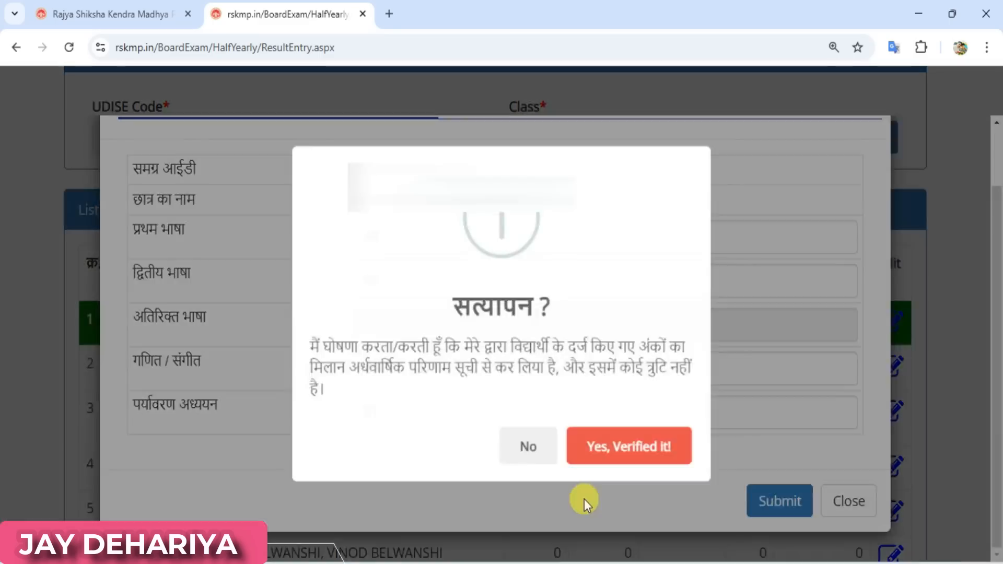
pyautogui.click(625, 460)
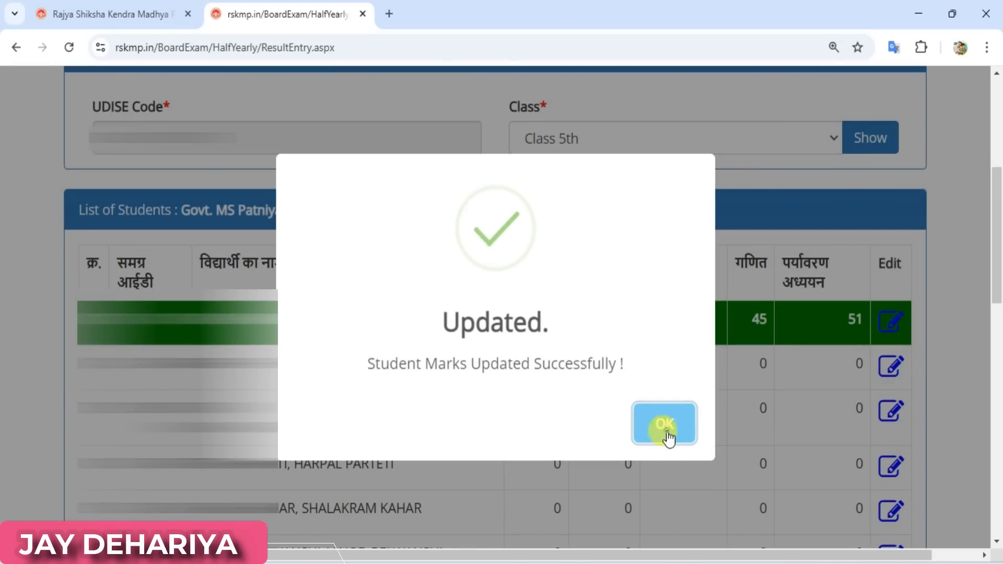
pyautogui.click(666, 433)
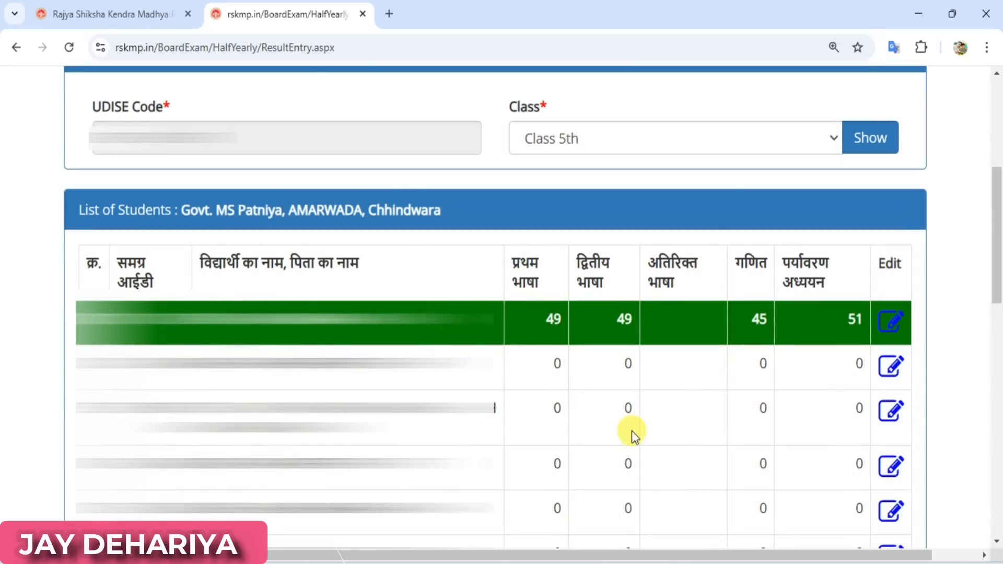